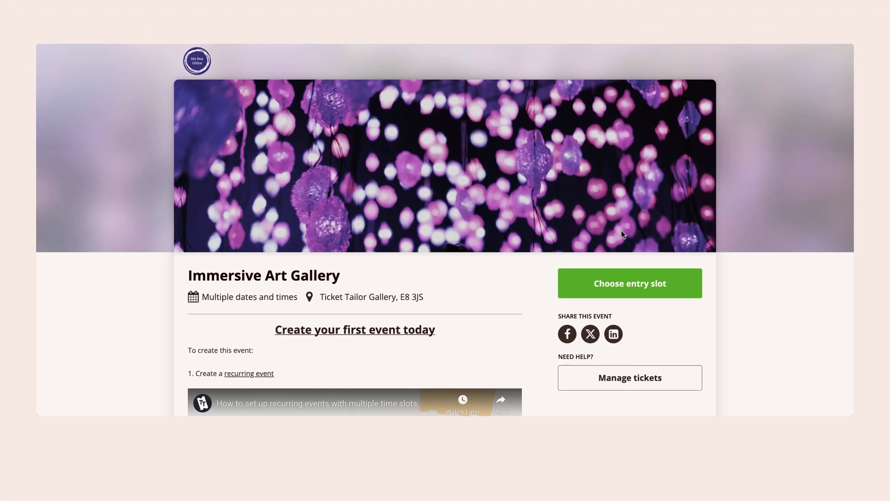
On the sample event preview, view the entry slots and check the time slots for 31 January
{"action": "left_click", "coordinate": [627, 287]}
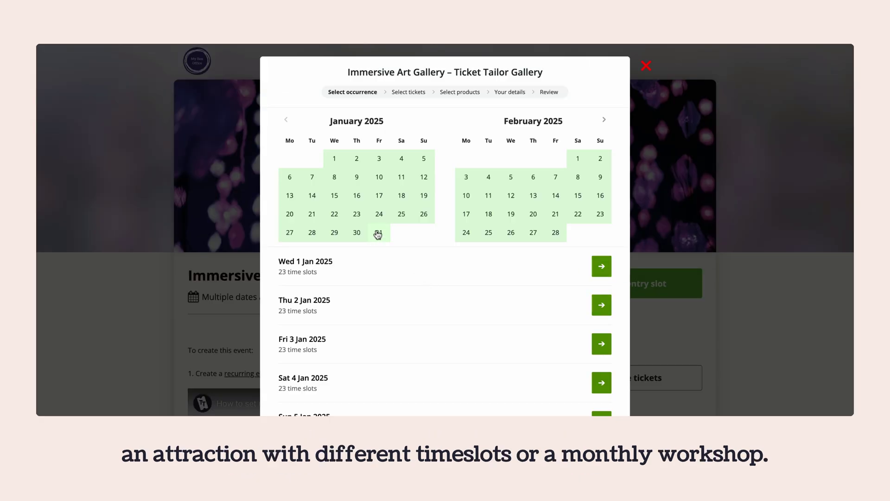
{"action": "left_click", "coordinate": [377, 233]}
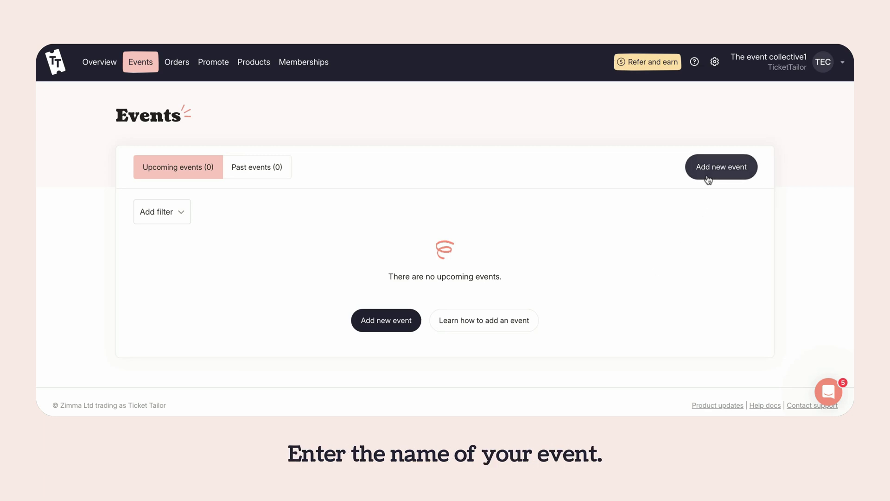
Create a new event named 'Factory tour' and mark it as a recurring event
{"action": "left_click", "coordinate": [707, 178]}
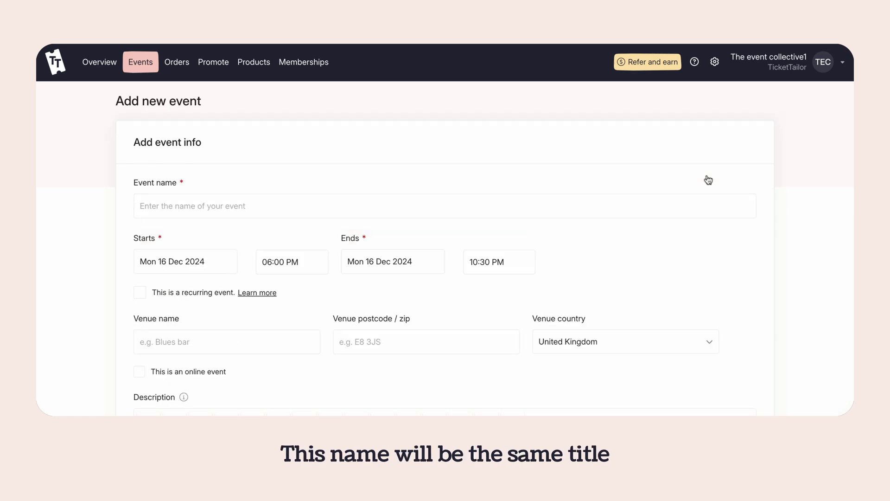
{"action": "left_click", "coordinate": [622, 205]}
{"action": "type", "text": "Factory tour"}
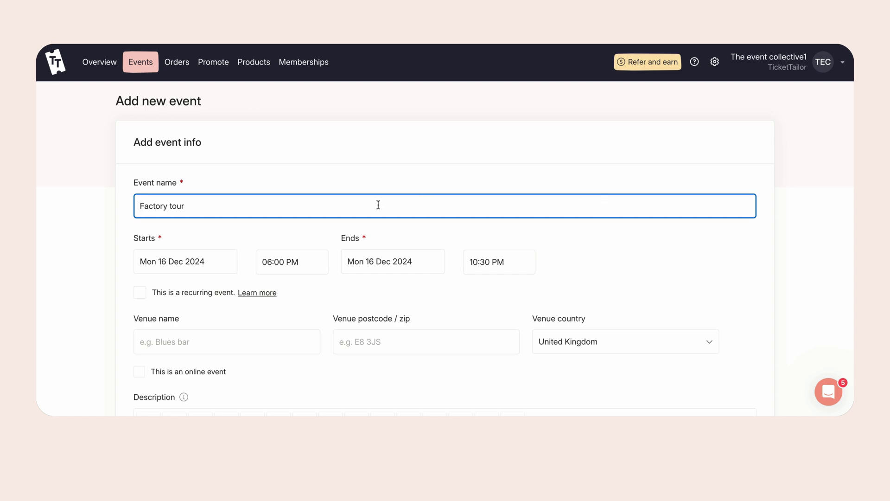
{"action": "left_click", "coordinate": [140, 290]}
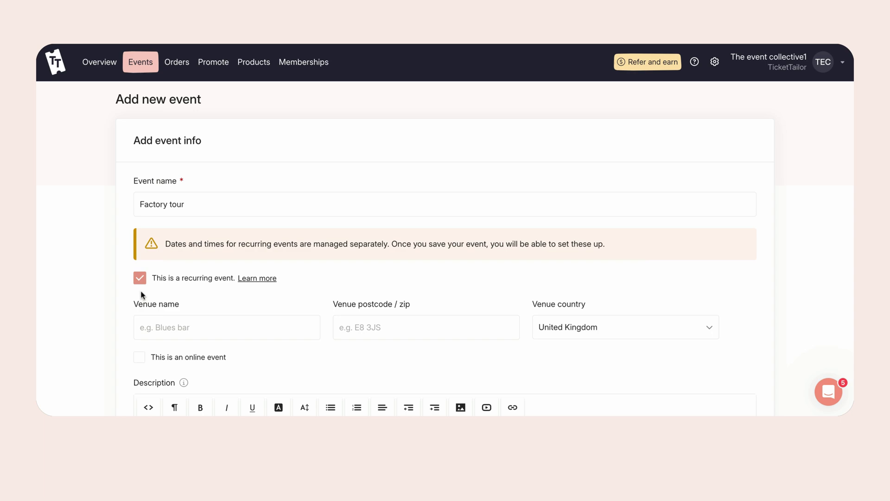
Set the venue to 'The Chocolate Factory' with postcode E8 3JS
{"action": "scroll", "coordinate": [142, 295], "scroll_direction": "down", "scroll_amount": 2}
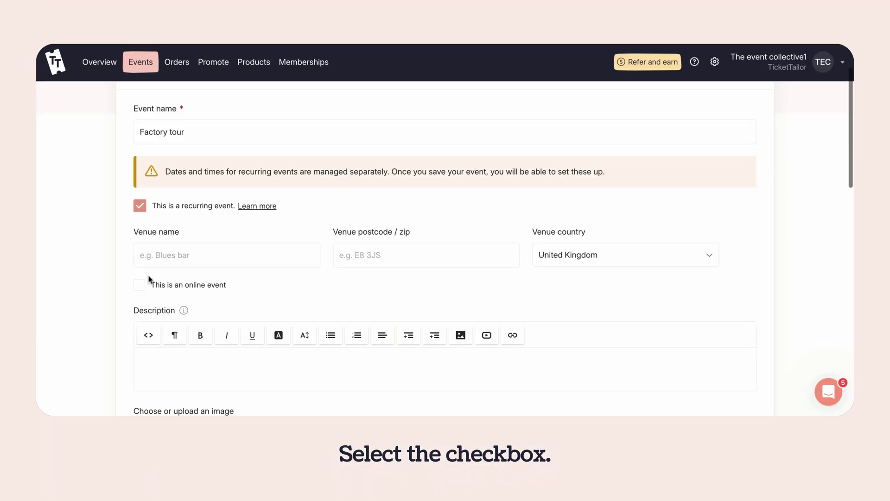
{"action": "left_click", "coordinate": [159, 263]}
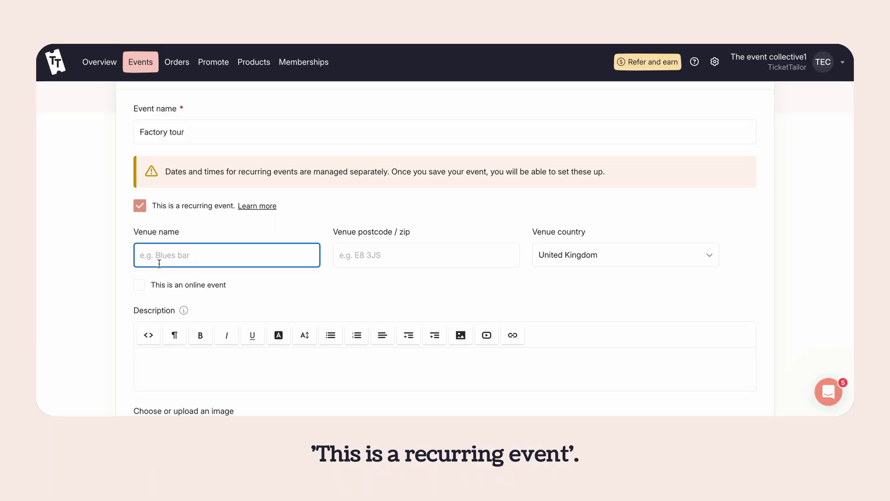
{"action": "type", "text": "The Cho"}
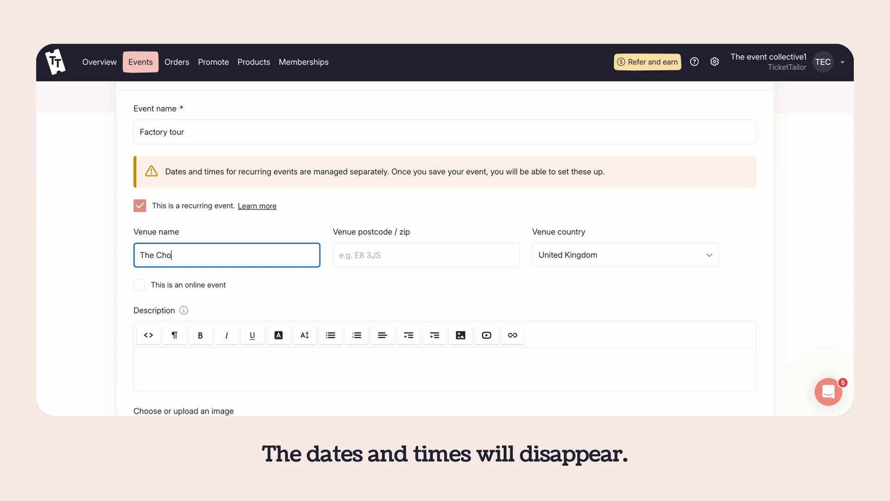
{"action": "type", "text": "colate Factory"}
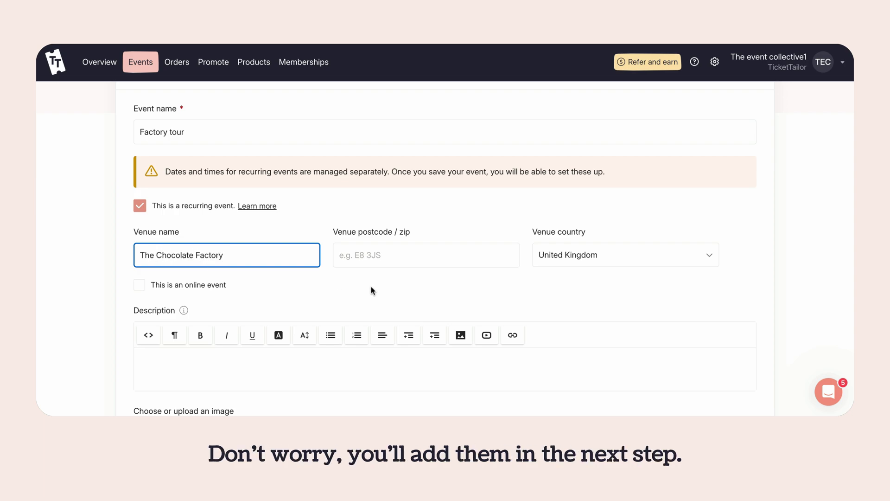
{"action": "left_click", "coordinate": [383, 261]}
{"action": "type", "text": "E8 3JS"}
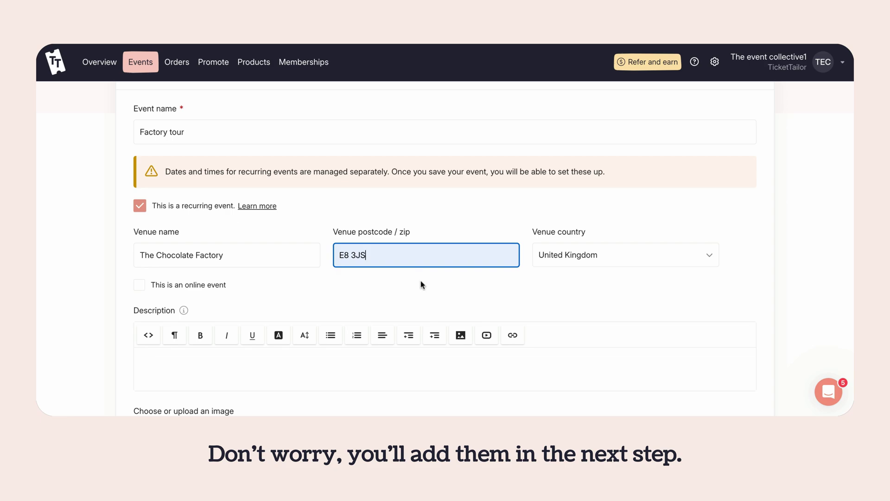
{"action": "scroll", "coordinate": [421, 280], "scroll_direction": "down", "scroll_amount": 3}
Paste the factory tour itinerary into the event Description
{"action": "left_click", "coordinate": [368, 268]}
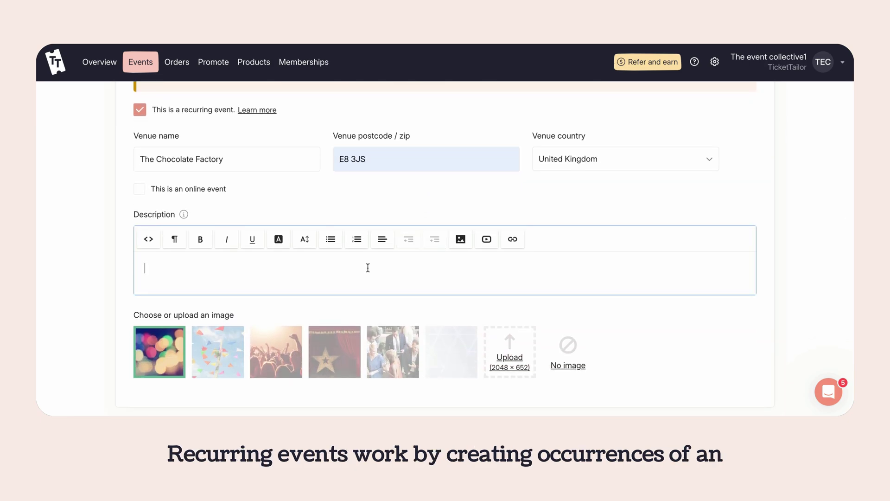
{"action": "type", "text": "Arrive at the factory Meet Willy Wonka Enter the chocolate room Marvel at the edible plants and river of chocolate Visit the Nut Room See trained squirrels sorting nuts Try the Everlasting Gobstopper Visit the TV Room Watch a demonstration of the chocolate being sent through television waves Take a ride on the Chocolate River Witness the bizarre and magical features of the factory Visit the Candy Garden See trees with candy growing on them Go through the Fudge Room Watch the workers creating fudge"}
{"action": "scroll", "coordinate": [366, 267], "scroll_direction": "down", "scroll_amount": 3}
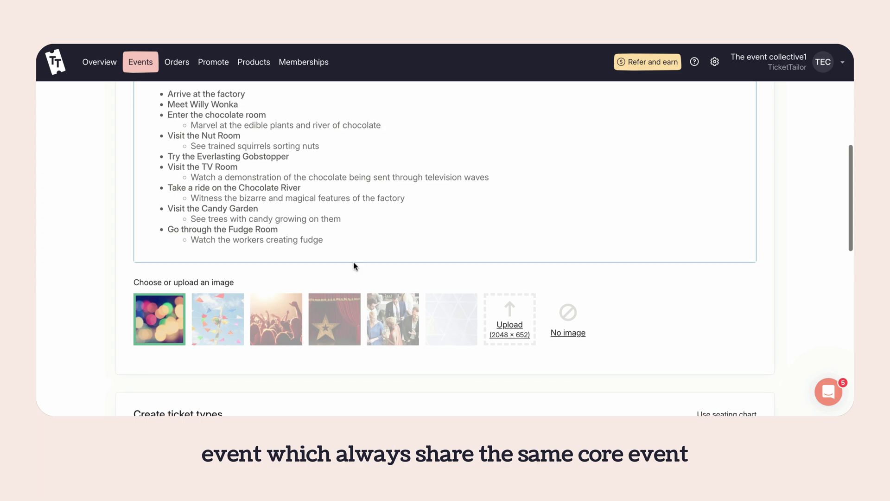
Upload a ticket photo as the event page image and replace the header with a chocolate image
{"action": "left_click", "coordinate": [512, 326]}
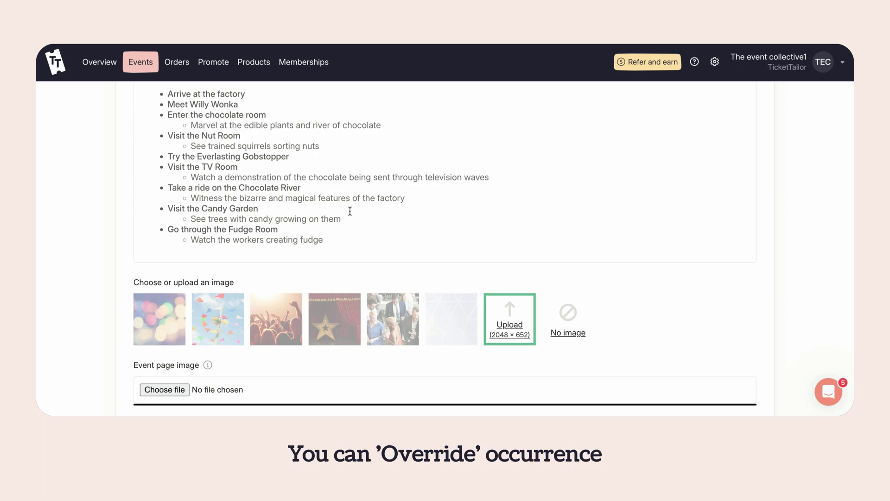
{"action": "scroll", "coordinate": [350, 212], "scroll_direction": "down", "scroll_amount": 1}
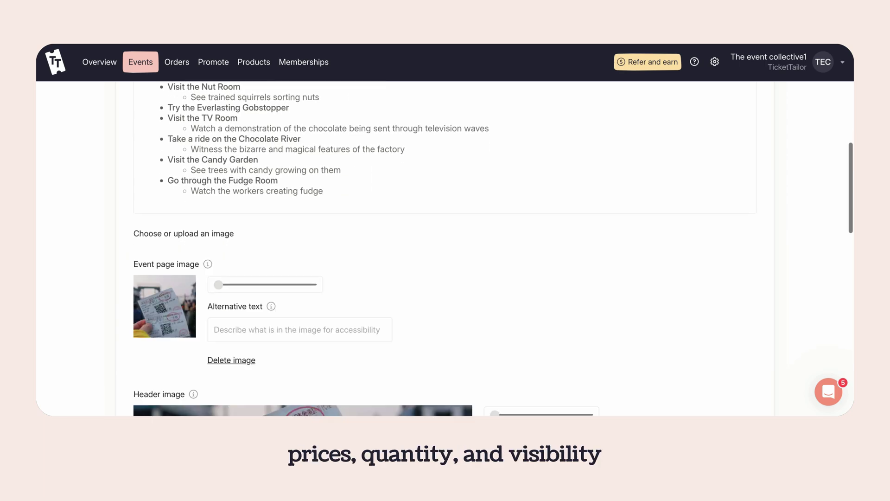
{"action": "scroll", "coordinate": [445, 248], "scroll_direction": "down", "scroll_amount": 3}
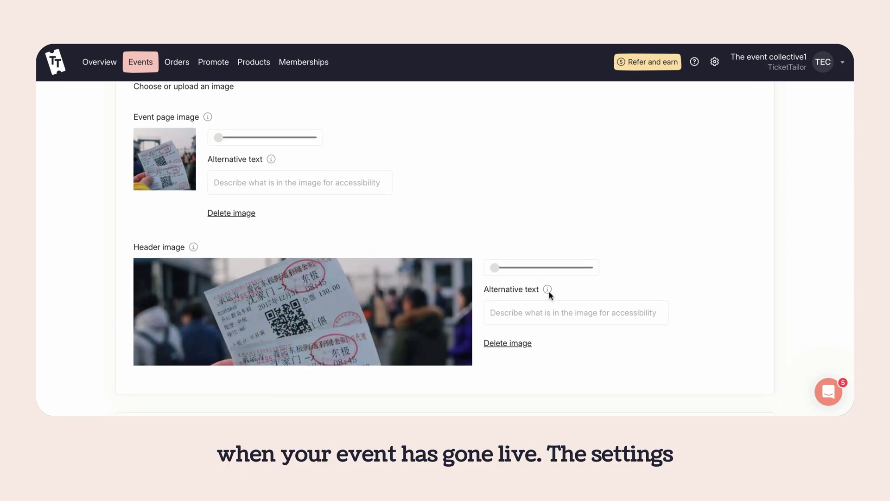
{"action": "left_click", "coordinate": [520, 345]}
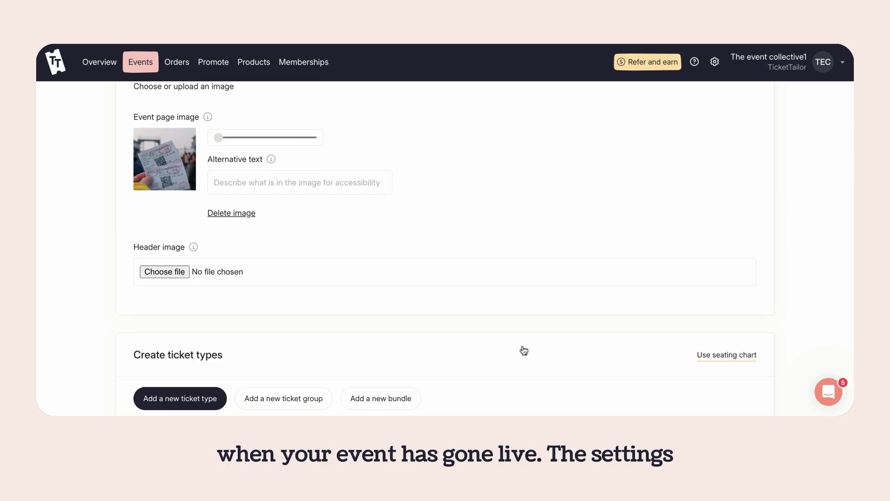
{"action": "left_click", "coordinate": [184, 271]}
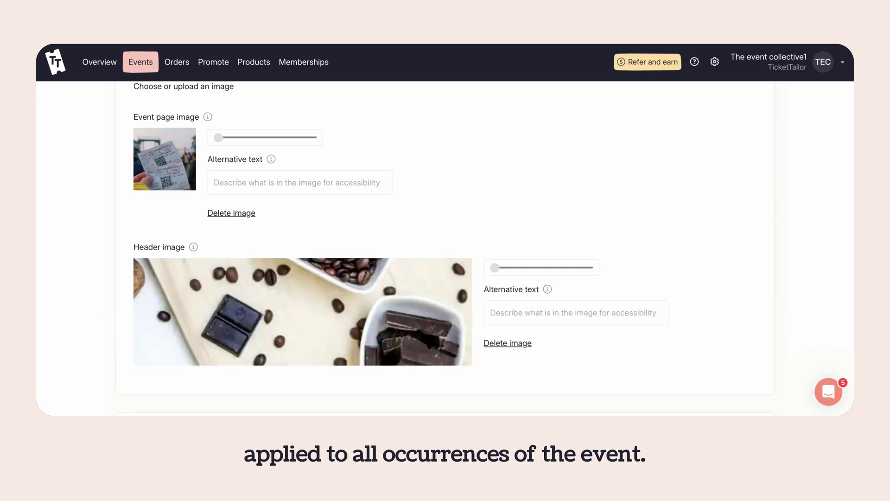
{"action": "left_click_drag", "start_coordinate": [339, 324], "coordinate": [338, 307]}
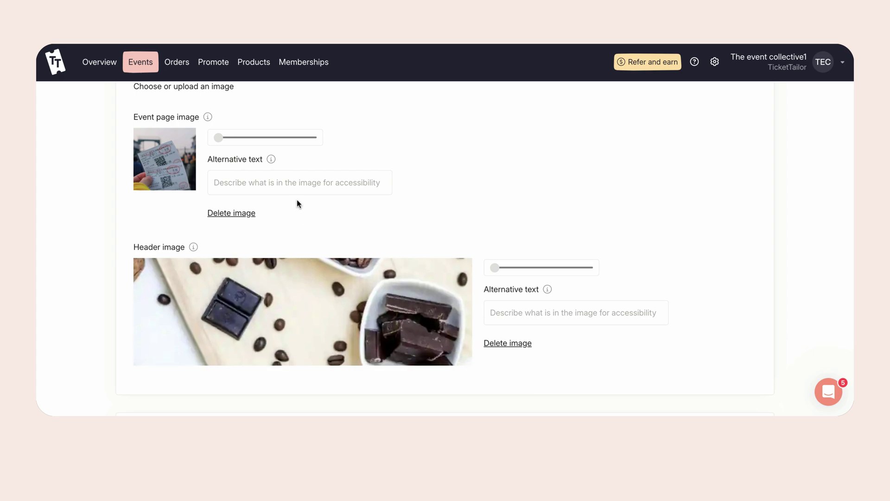
Give the images alt text 'Lucky tickets' and 'Chocolate and cocoa beans'
{"action": "left_click", "coordinate": [293, 186]}
{"action": "type", "text": "Lucky tickets"}
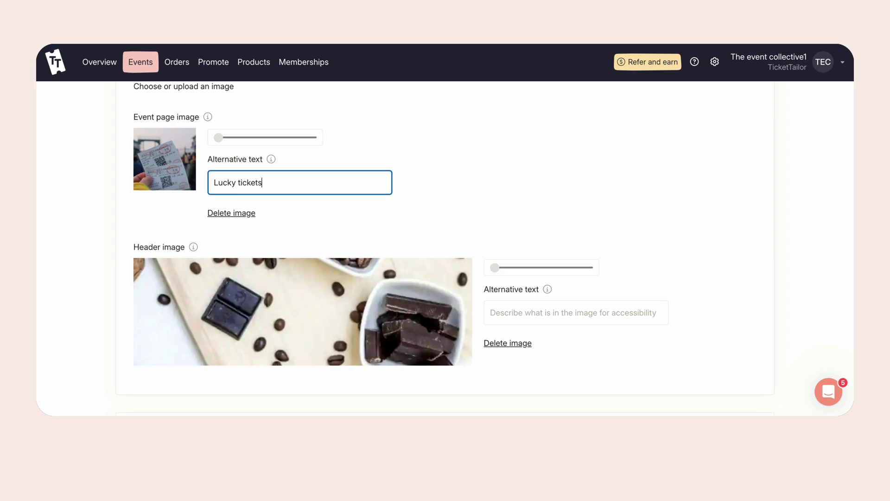
{"action": "left_click", "coordinate": [535, 316]}
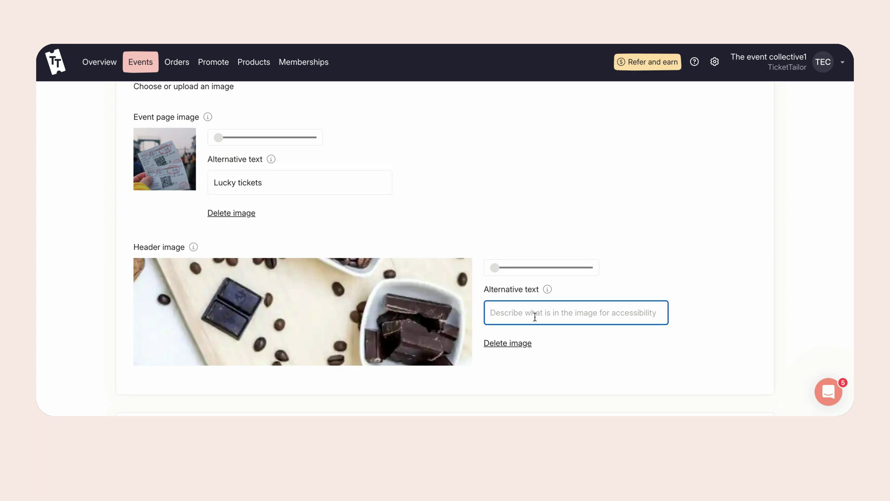
{"action": "type", "text": "Chocolate and co"}
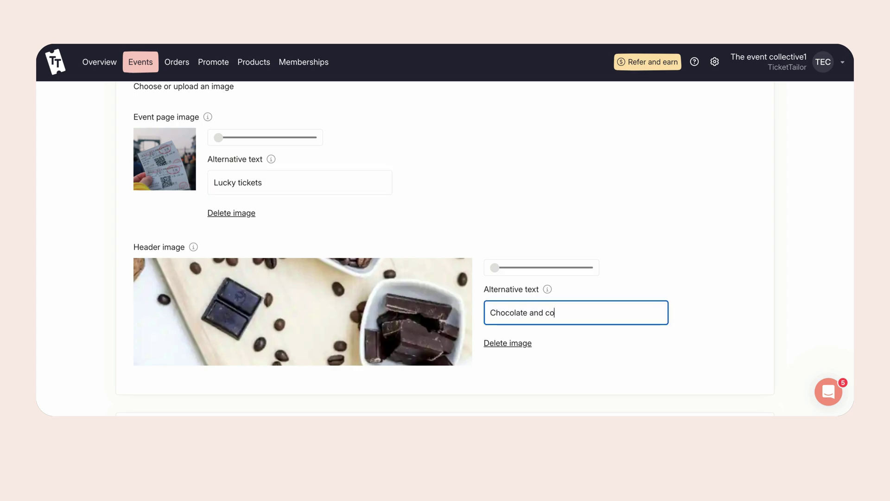
{"action": "type", "text": "coa beans"}
{"action": "scroll", "coordinate": [149, 216], "scroll_direction": "down", "scroll_amount": 6}
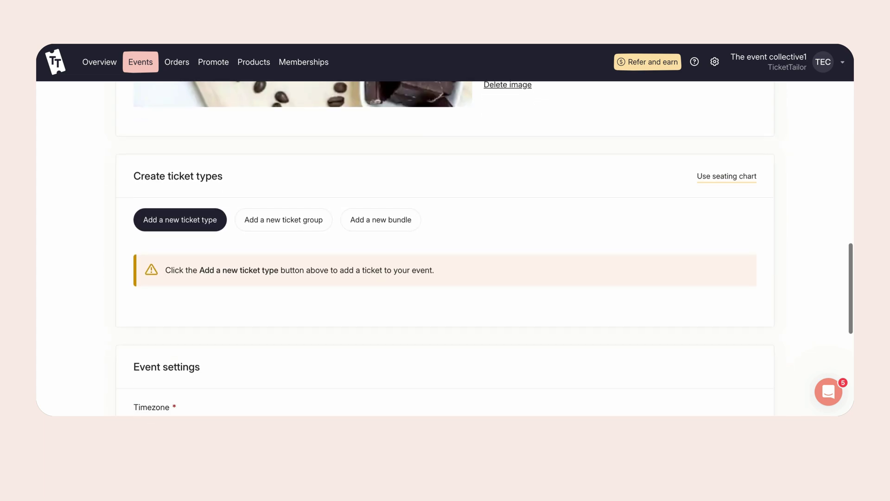
Save General Admission with 15 tickets at £10.00 plus a £1.00 booking fee
{"action": "left_click", "coordinate": [149, 216]}
{"action": "left_click", "coordinate": [487, 163]}
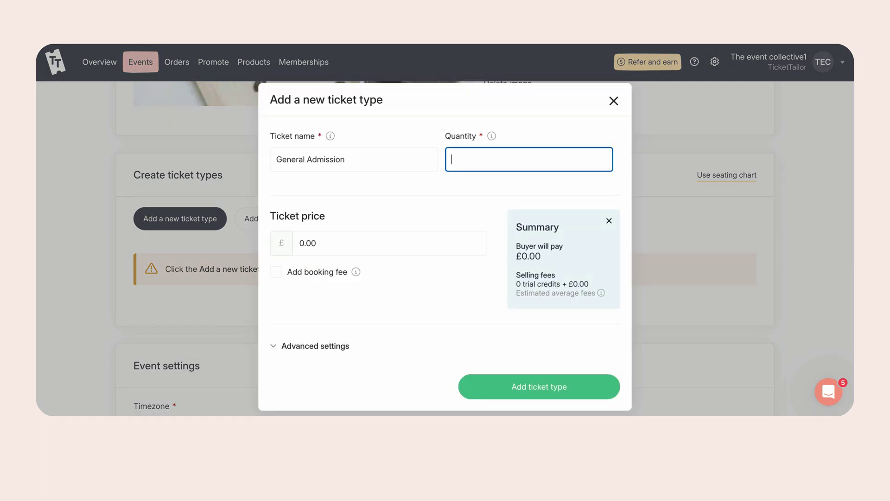
{"action": "type", "text": "15"}
{"action": "left_click", "coordinate": [418, 246]}
{"action": "type", "text": "10"}
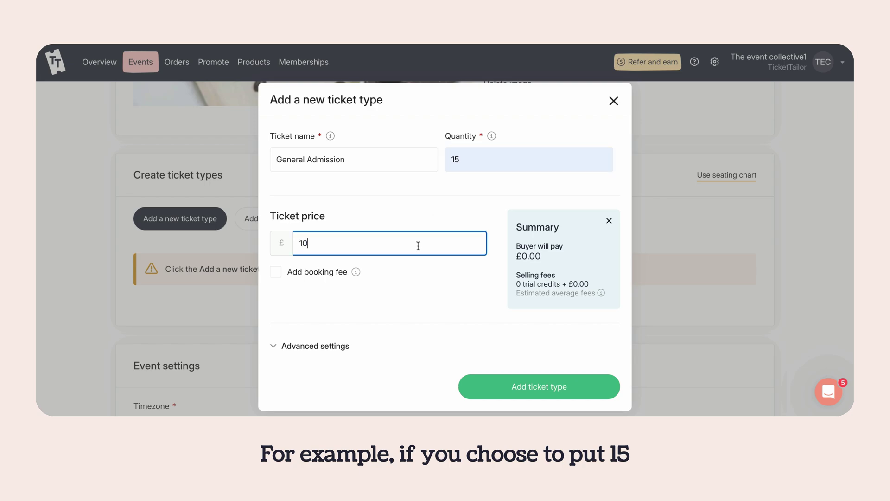
{"action": "type", "text": ".00"}
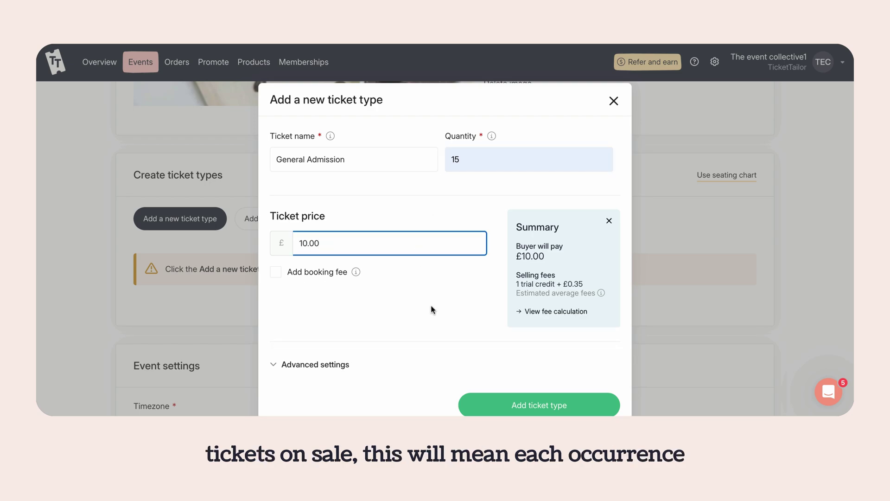
{"action": "scroll", "coordinate": [430, 305], "scroll_direction": "down", "scroll_amount": 1}
{"action": "left_click", "coordinate": [277, 259]}
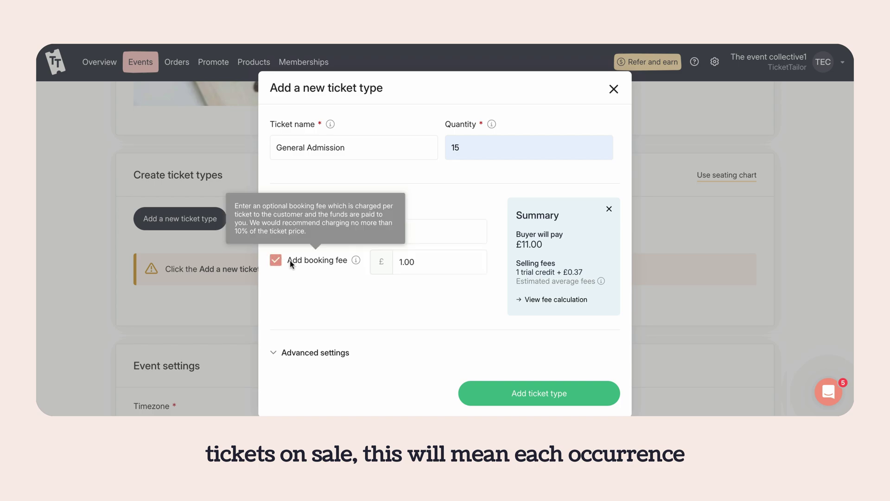
{"action": "left_click", "coordinate": [520, 395]}
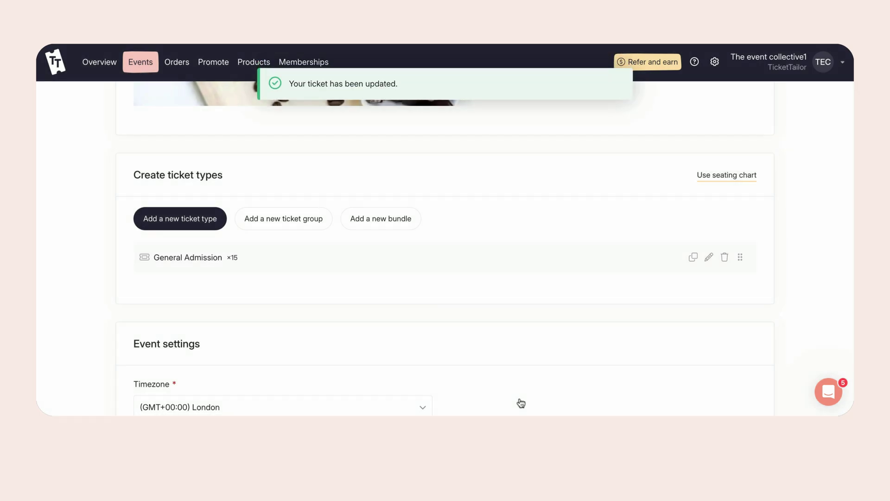
Add a 'Lucky winners' ticket type with quantity 5 and save it
{"action": "left_click", "coordinate": [184, 228]}
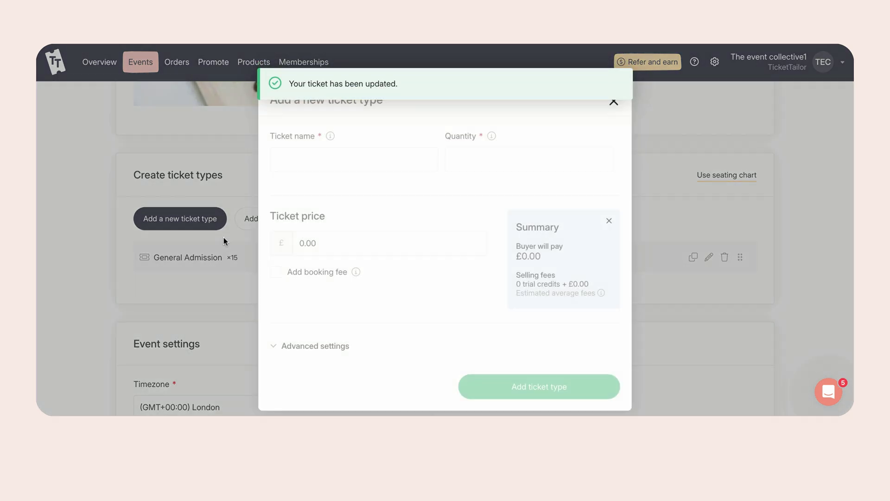
{"action": "left_click", "coordinate": [329, 165]}
{"action": "type", "text": "LL"}
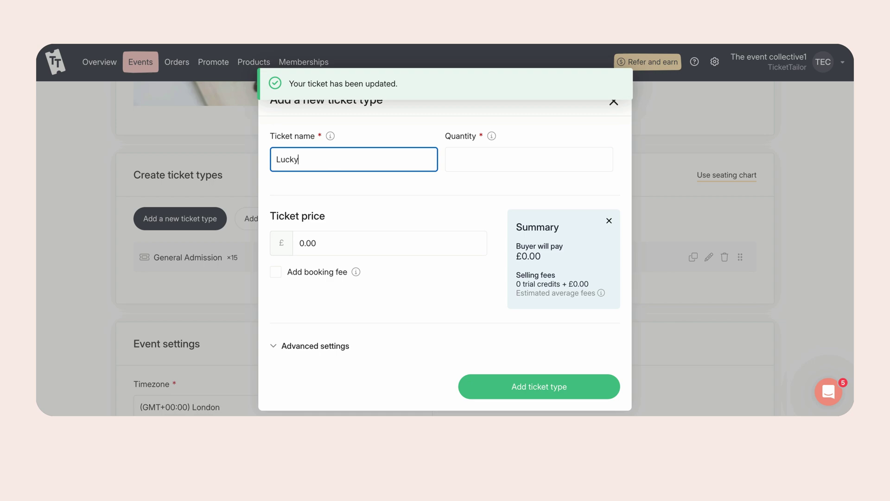
{"action": "type", "text": "cky winners"}
{"action": "left_click", "coordinate": [481, 158]}
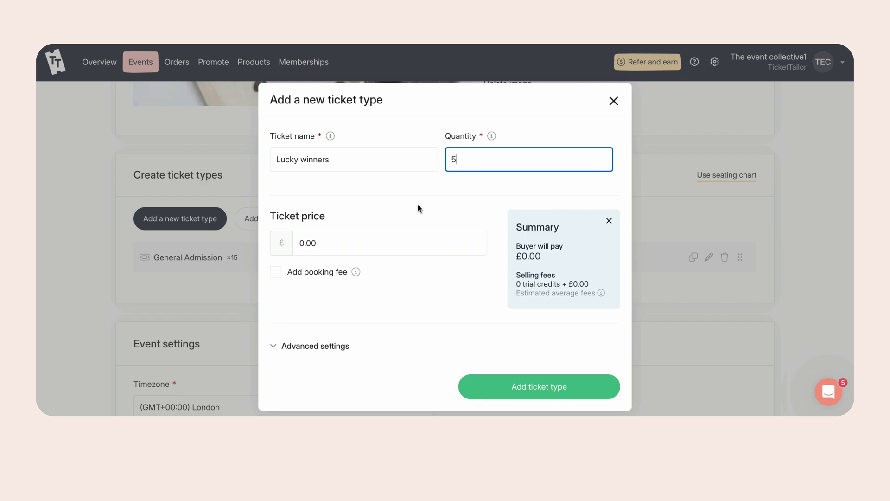
{"action": "left_click", "coordinate": [533, 385]}
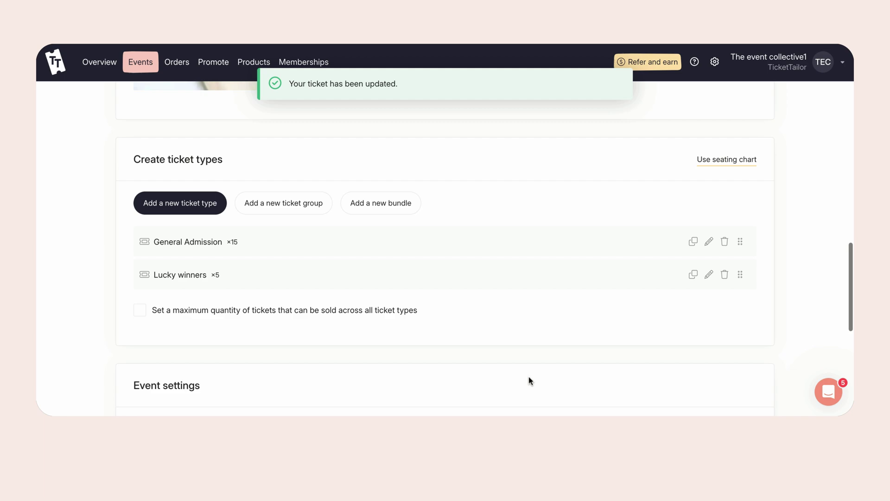
Save the Factory tour event from Event settings, reaching its empty Occurrences page
{"action": "scroll", "coordinate": [528, 376], "scroll_direction": "down", "scroll_amount": 5}
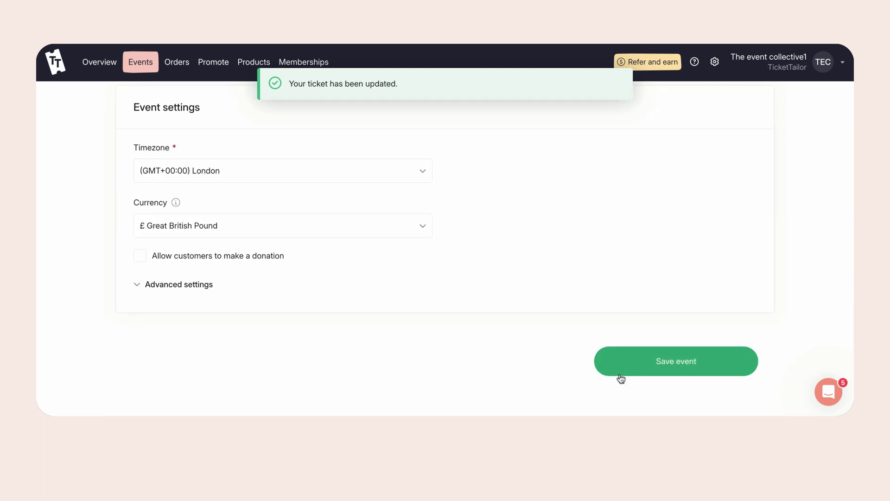
{"action": "left_click", "coordinate": [619, 376]}
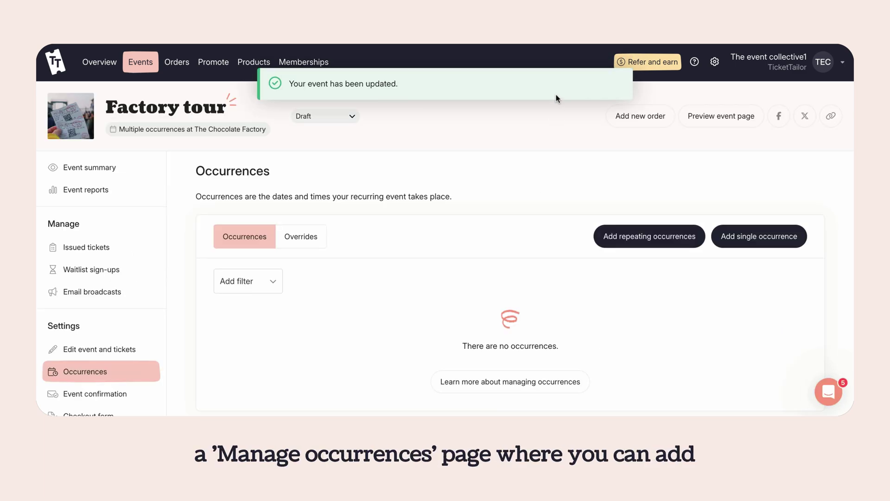
Begin repeating occurrences with a first daily slot from 10:00 AM to 11:00 AM
{"action": "left_click", "coordinate": [634, 244]}
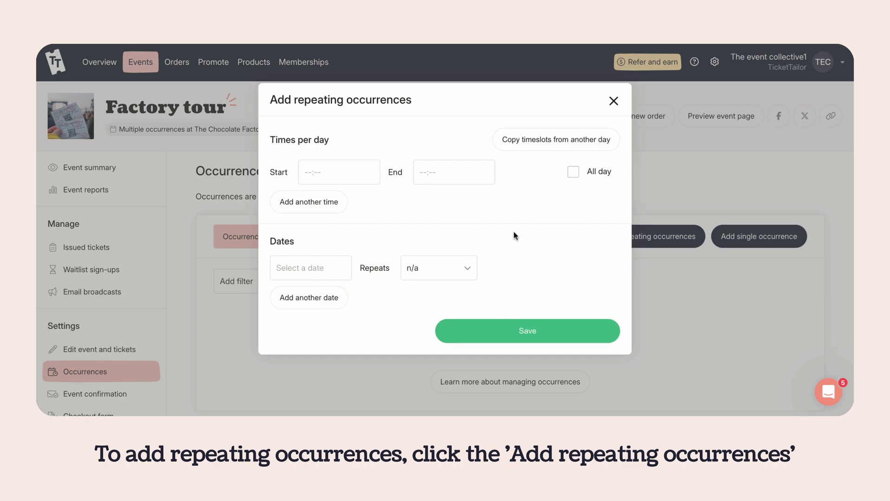
{"action": "left_click", "coordinate": [369, 176]}
{"action": "type", "text": "1"}
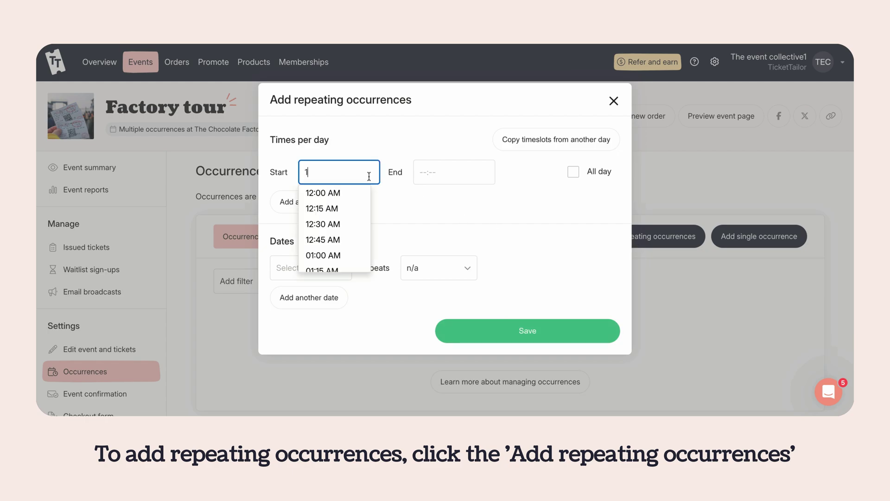
{"action": "type", "text": "0"}
{"action": "left_click", "coordinate": [354, 209]}
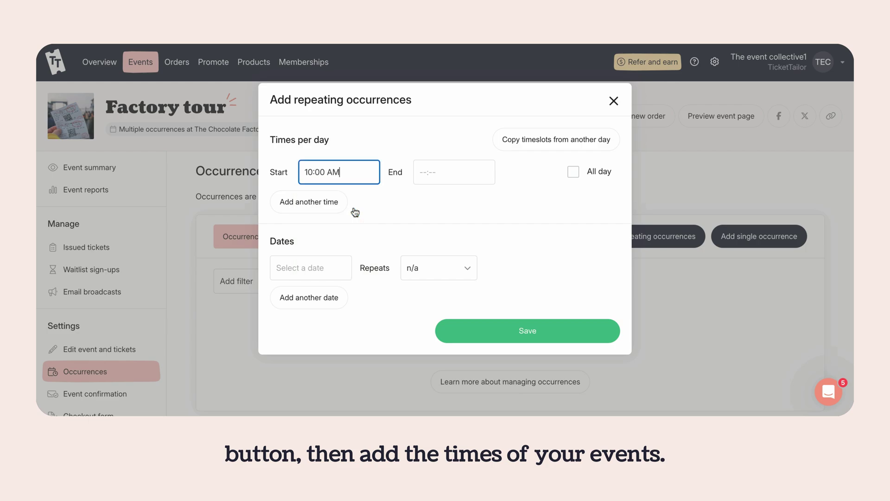
{"action": "left_click", "coordinate": [442, 171]}
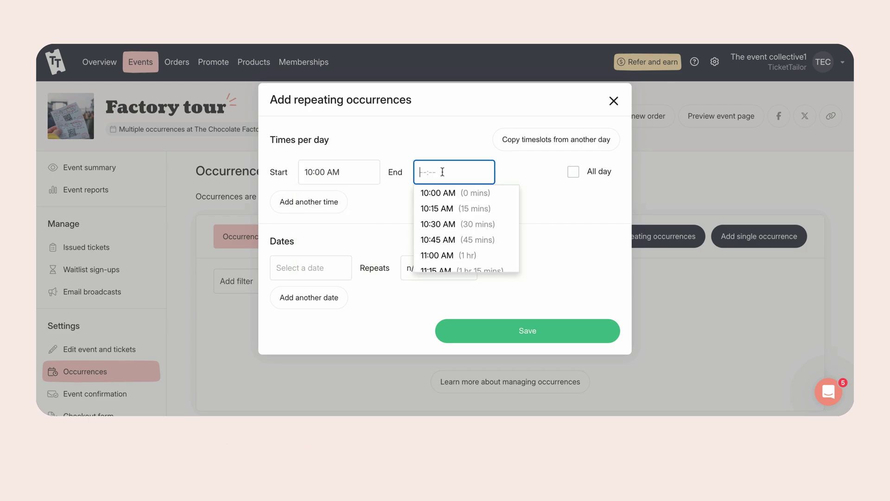
{"action": "type", "text": "100"}
{"action": "key", "text": "BackSpace"}
{"action": "key", "text": "BackSpace"}
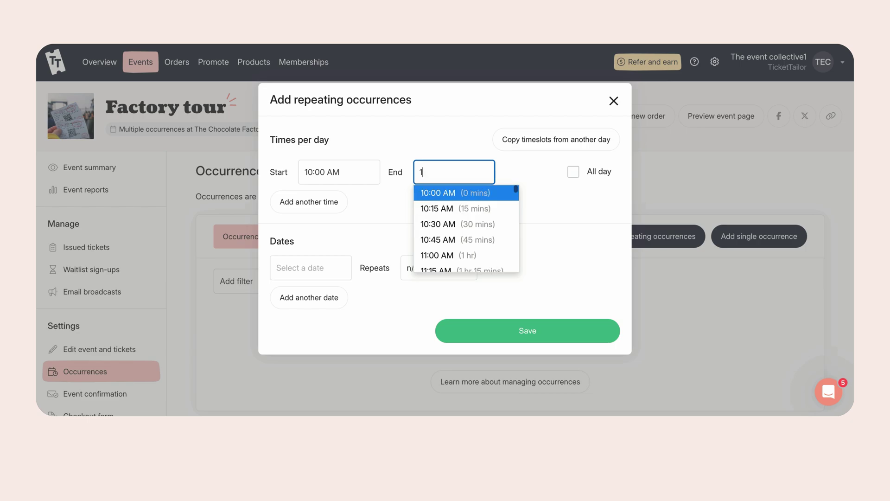
{"action": "type", "text": "1"}
{"action": "key", "text": "Return"}
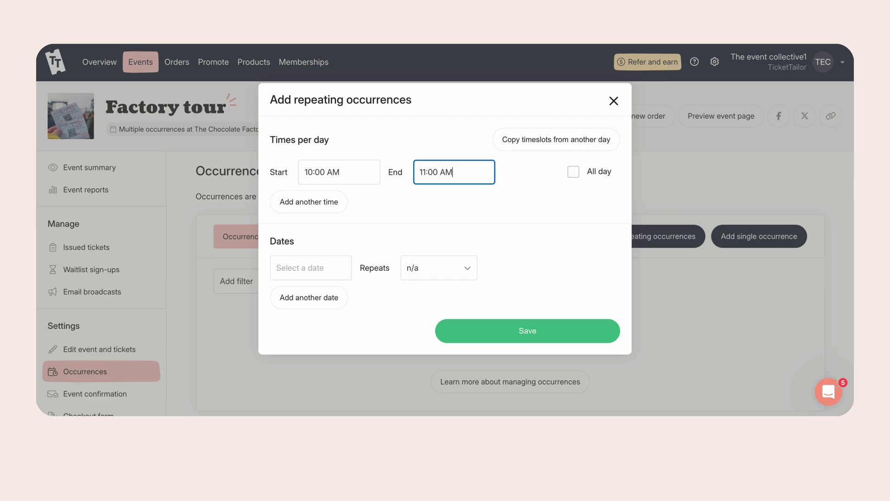
Add hourly slots 11:00 AM–12:00 PM, 12:00–01:00 PM, 01:00–02:00 PM and 02:00–03:00 PM
{"action": "left_click", "coordinate": [327, 207]}
{"action": "left_click", "coordinate": [326, 209]}
{"action": "type", "text": "11"}
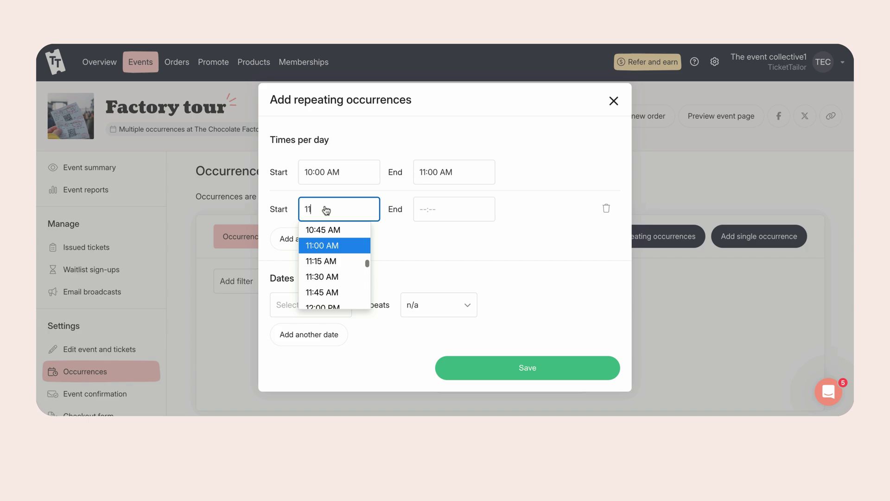
{"action": "left_click", "coordinate": [340, 253]}
{"action": "left_click", "coordinate": [440, 210]}
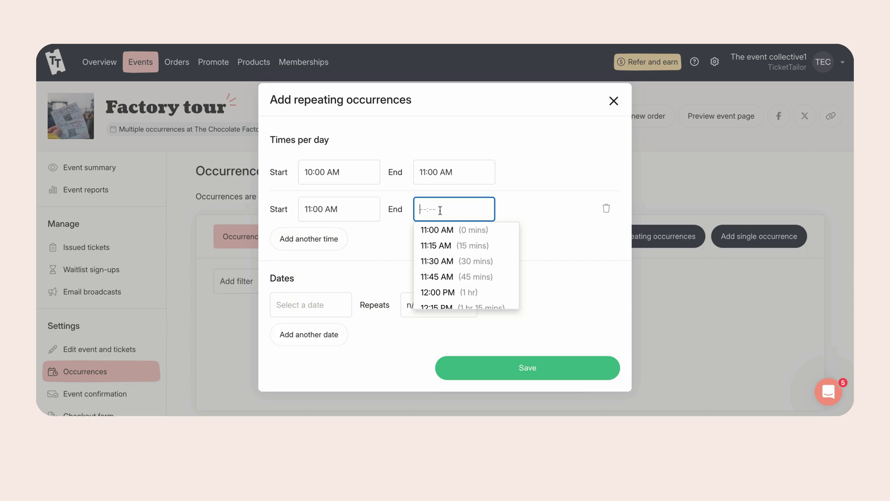
{"action": "left_click", "coordinate": [438, 292]}
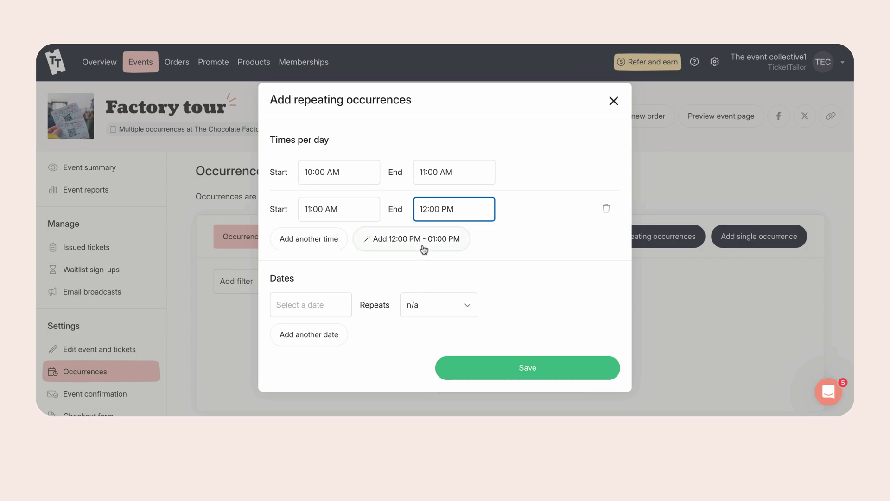
{"action": "left_click", "coordinate": [423, 239]}
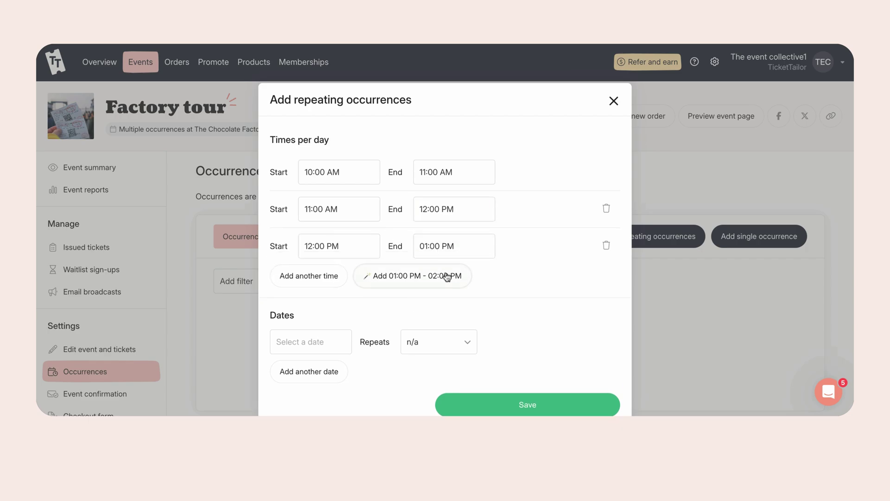
{"action": "left_click", "coordinate": [447, 277]}
{"action": "left_click", "coordinate": [458, 315]}
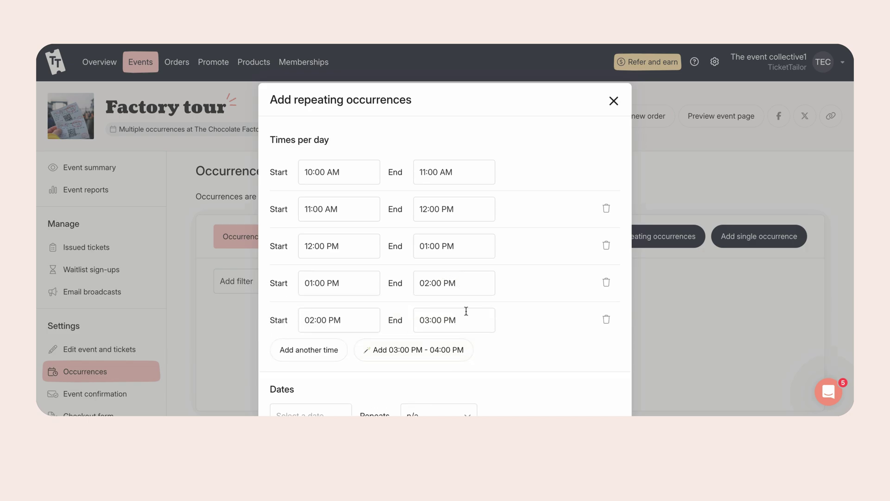
{"action": "scroll", "coordinate": [505, 313], "scroll_direction": "down", "scroll_amount": 3}
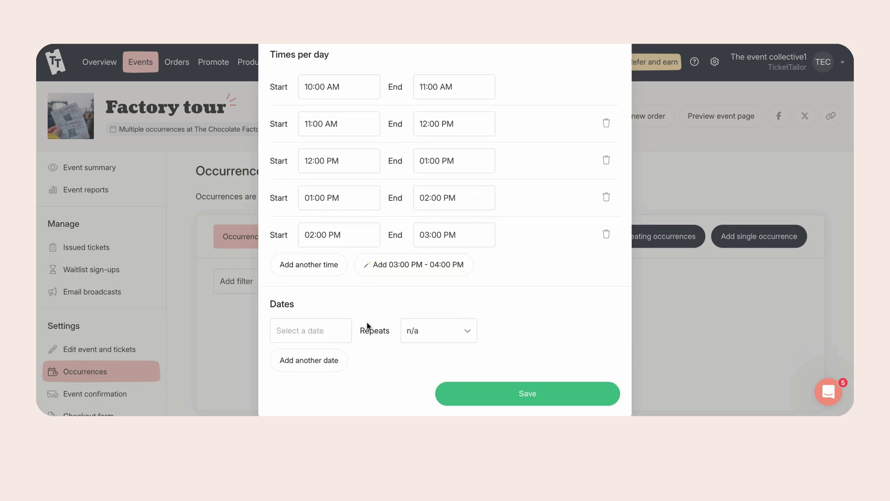
Start on Wed 4 Dec 2024 repeating until 1 Jan 2025, and add Thu 5 Dec 2024
{"action": "left_click", "coordinate": [337, 332]}
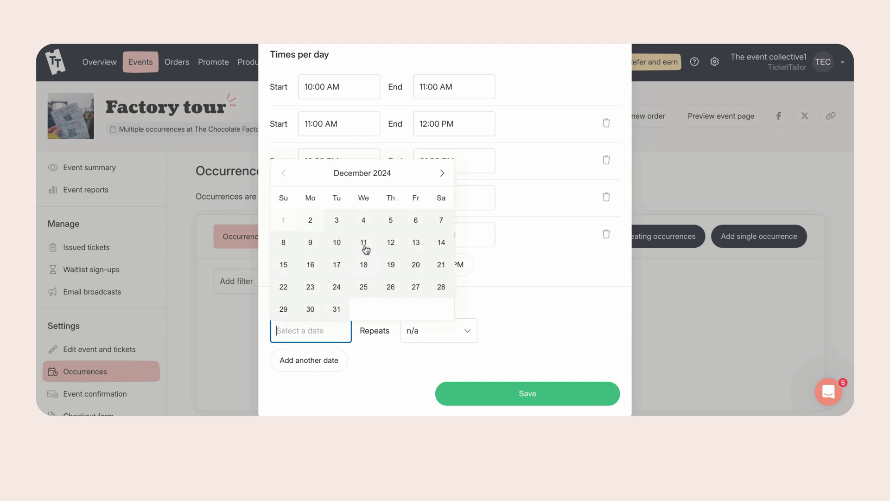
{"action": "left_click", "coordinate": [366, 227]}
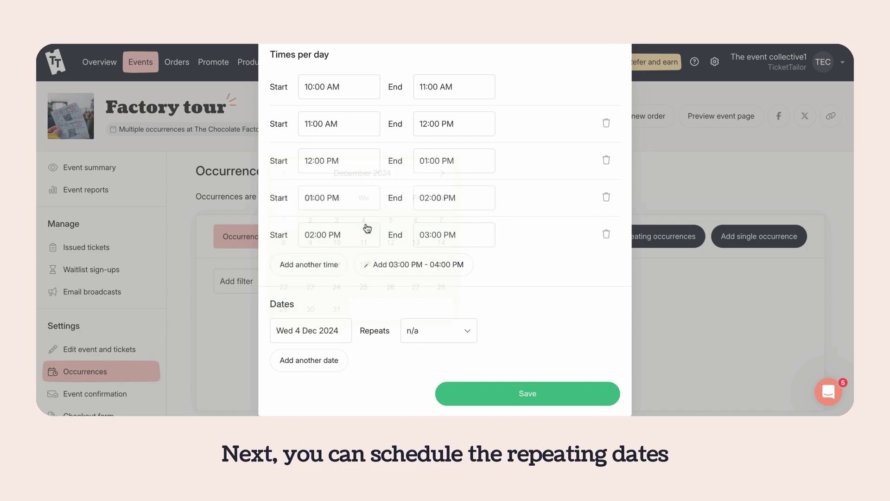
{"action": "left_click", "coordinate": [440, 333]}
{"action": "left_click", "coordinate": [440, 343]}
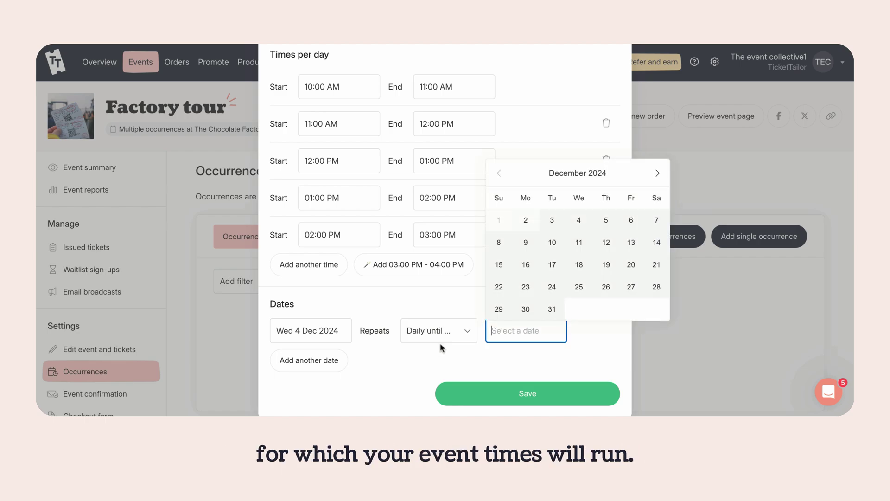
{"action": "left_click", "coordinate": [656, 174]}
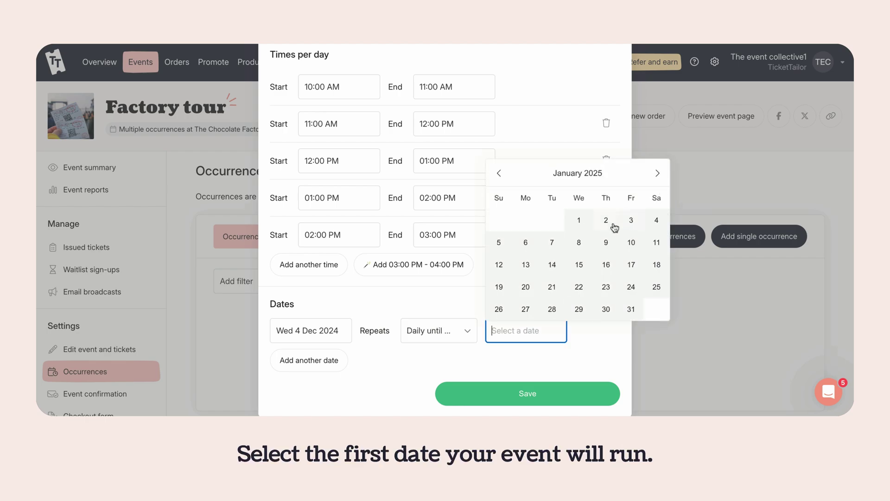
{"action": "left_click", "coordinate": [580, 221]}
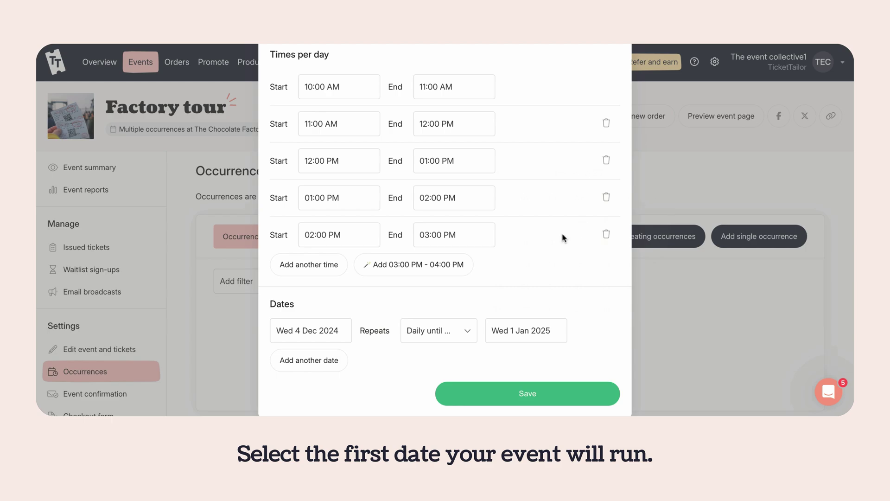
{"action": "left_click", "coordinate": [336, 361]}
{"action": "left_click", "coordinate": [334, 366]}
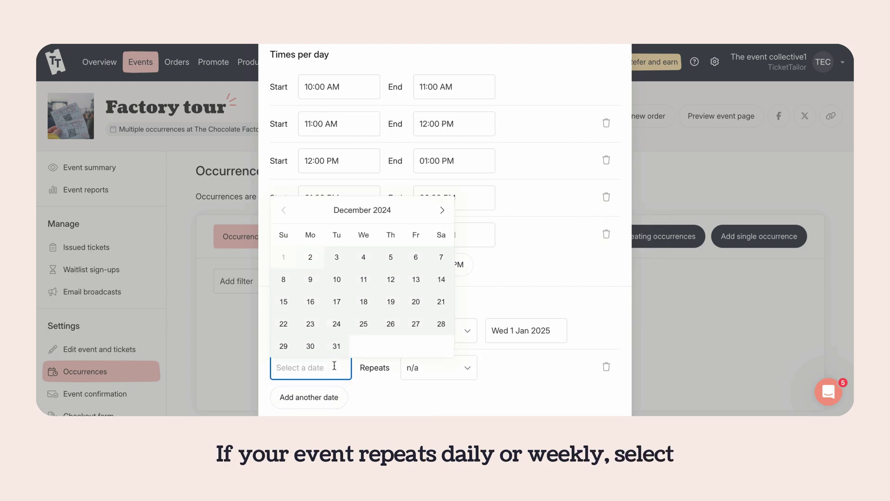
{"action": "left_click", "coordinate": [396, 263]}
Make both dates repeat weekly, ending 1 Jan 2025 and 5 Dec 2024, then save
{"action": "left_click", "coordinate": [450, 342]}
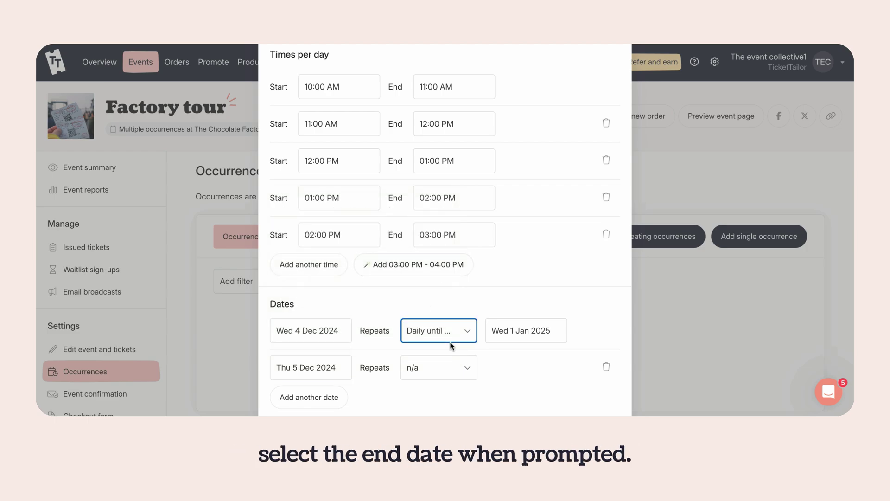
{"action": "key", "text": "Down"}
{"action": "scroll", "coordinate": [449, 341], "scroll_direction": "down", "scroll_amount": 1}
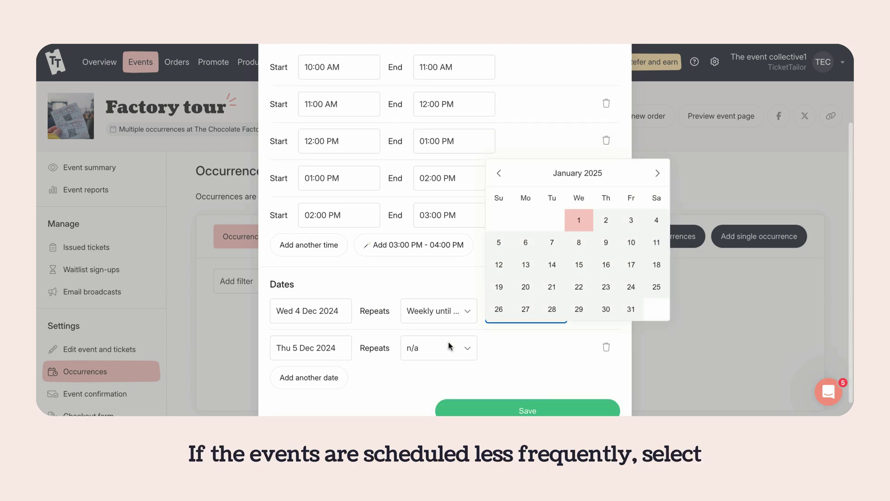
{"action": "left_click", "coordinate": [584, 222]}
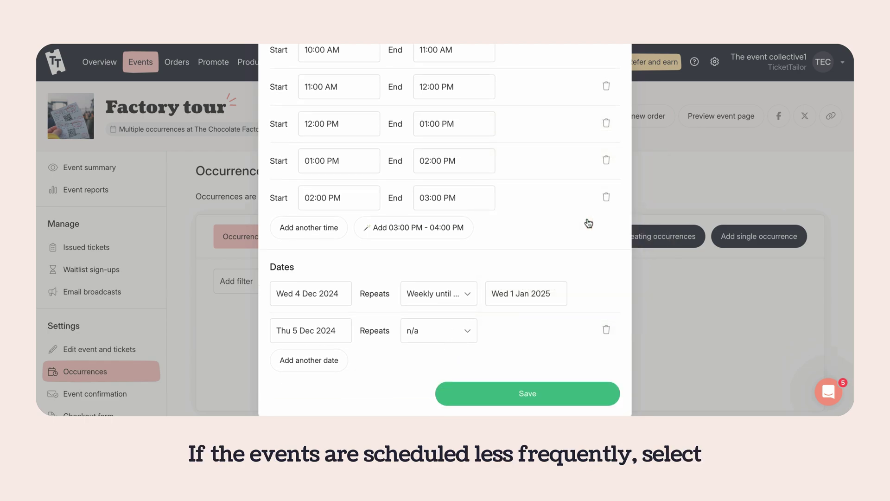
{"action": "left_click", "coordinate": [466, 330]}
{"action": "key", "text": "Down"}
{"action": "key", "text": "Down"}
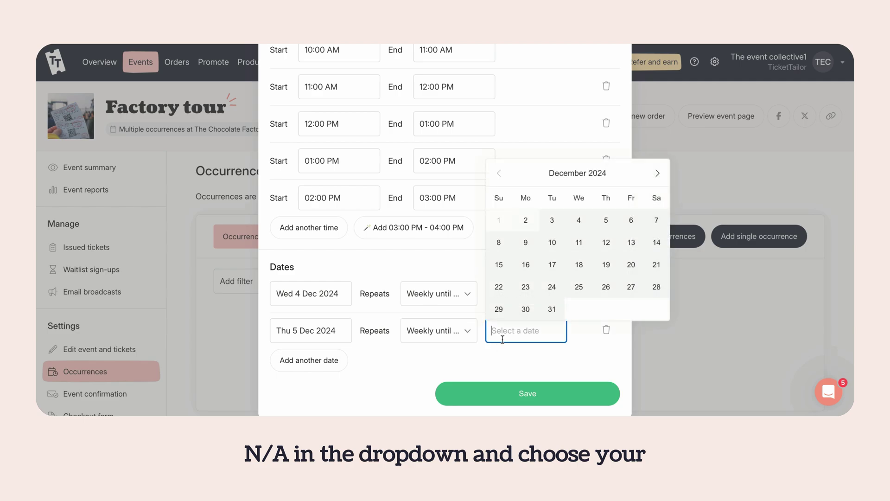
{"action": "left_click", "coordinate": [605, 222]}
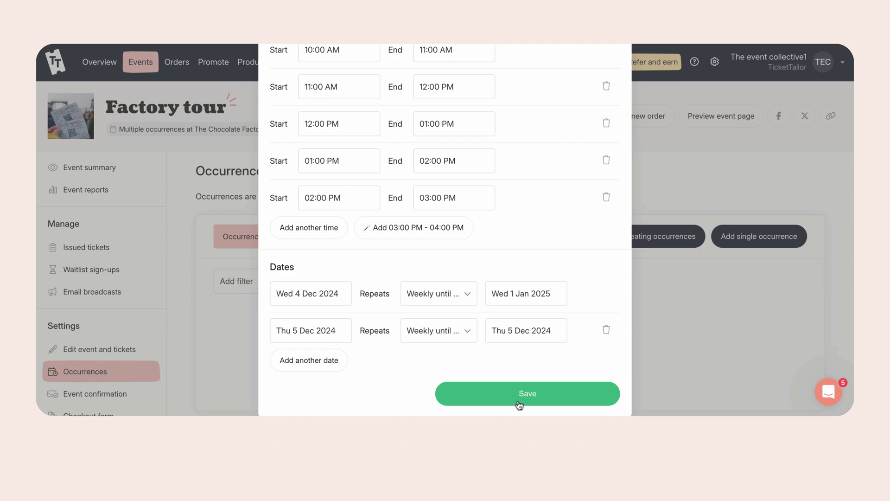
{"action": "left_click", "coordinate": [528, 393]}
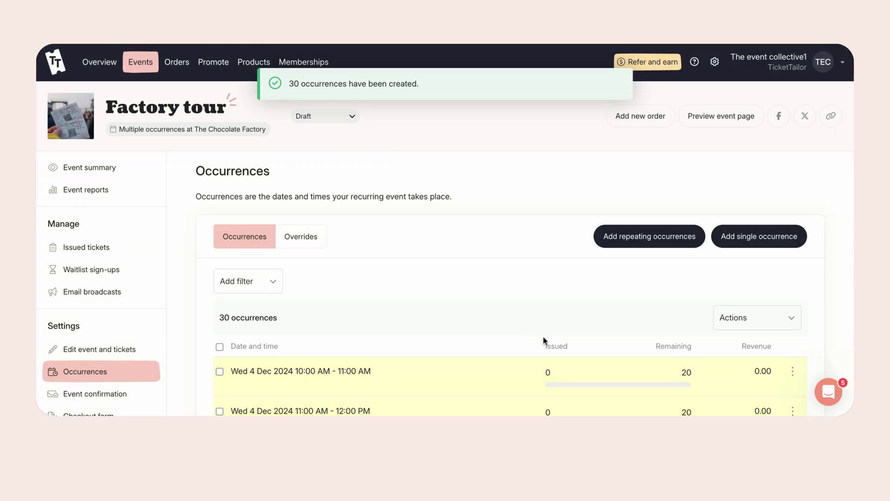
Scroll through the list of 30 created Factory tour occurrences
{"action": "scroll", "coordinate": [544, 340], "scroll_direction": "down", "scroll_amount": 3}
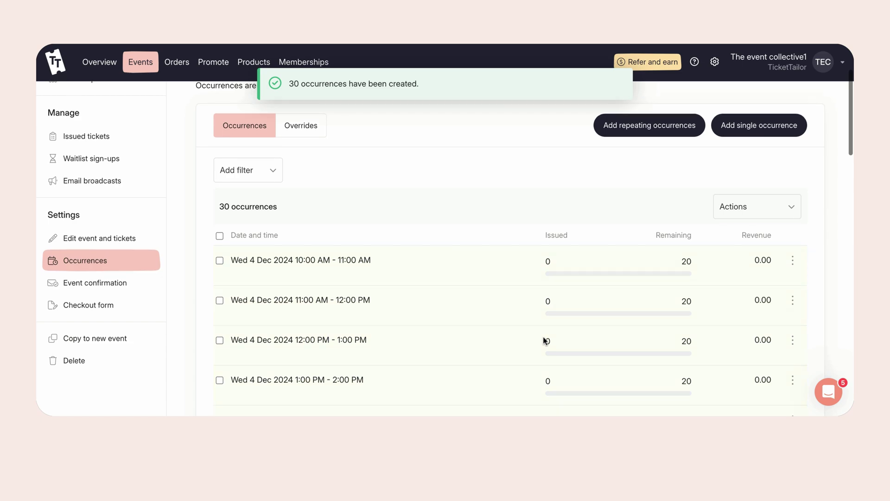
{"action": "scroll", "coordinate": [544, 340], "scroll_direction": "down", "scroll_amount": 4}
{"action": "scroll", "coordinate": [546, 333], "scroll_direction": "up", "scroll_amount": 5}
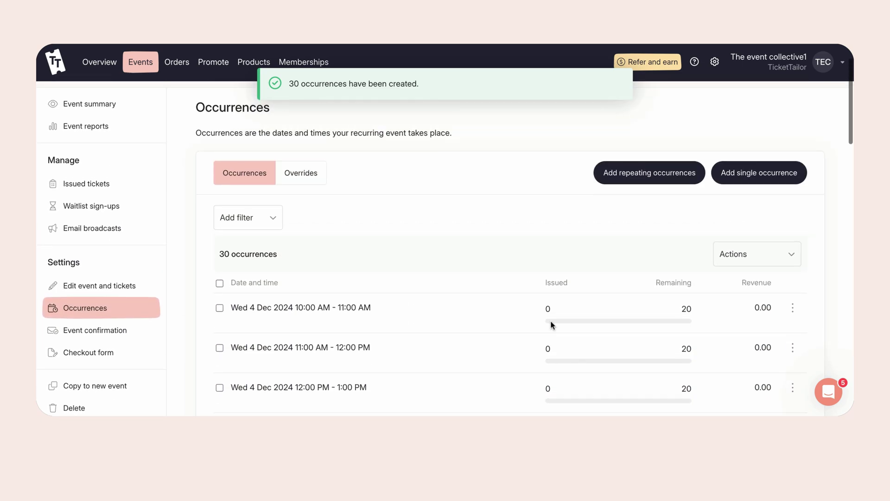
Create a one-off occurrence dated Sat 7 Dec 2024, 12:00 PM to 01:00 PM, and save it
{"action": "left_click", "coordinate": [786, 174]}
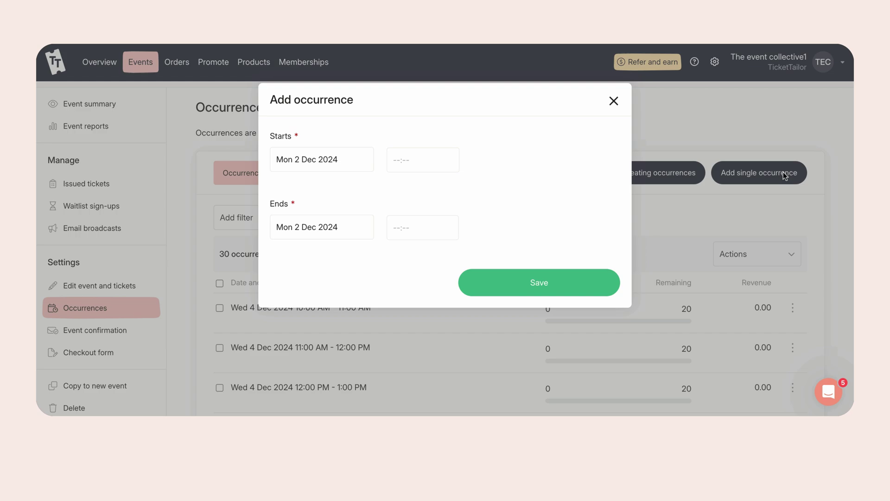
{"action": "left_click", "coordinate": [372, 161]}
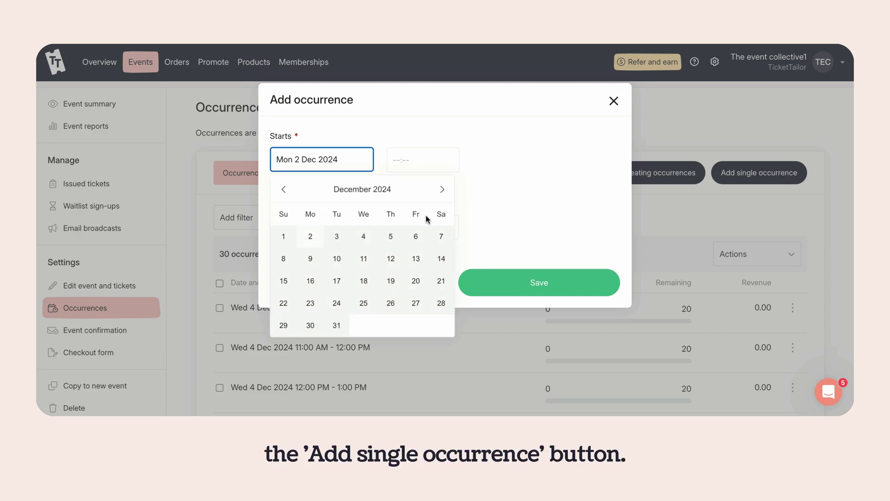
{"action": "left_click", "coordinate": [440, 240]}
{"action": "left_click", "coordinate": [441, 238]}
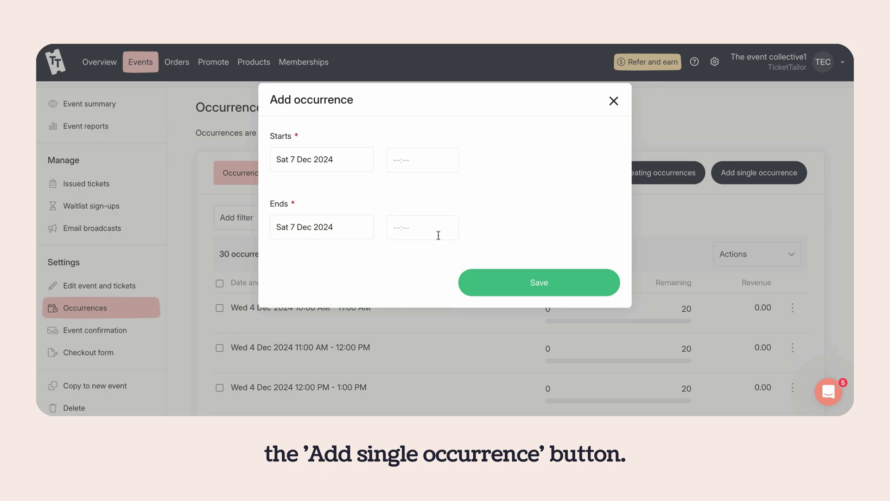
{"action": "left_click", "coordinate": [427, 162]}
{"action": "left_click", "coordinate": [428, 179]}
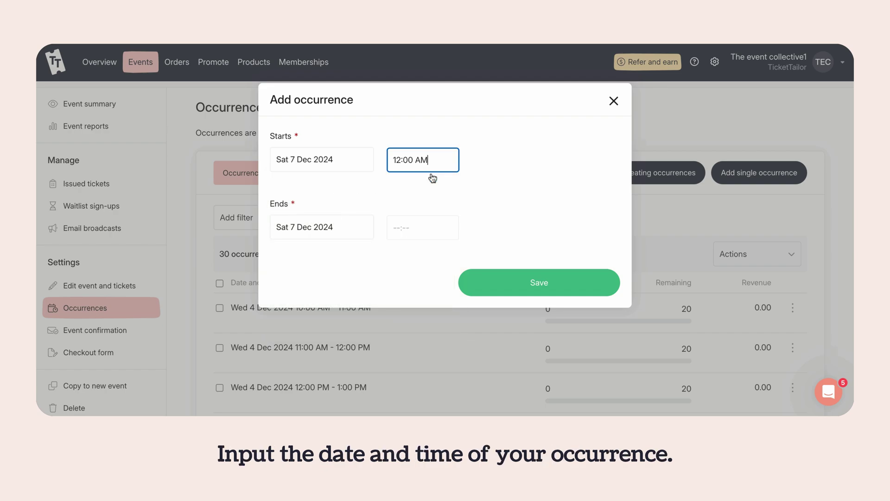
{"action": "type", "text": "PM"}
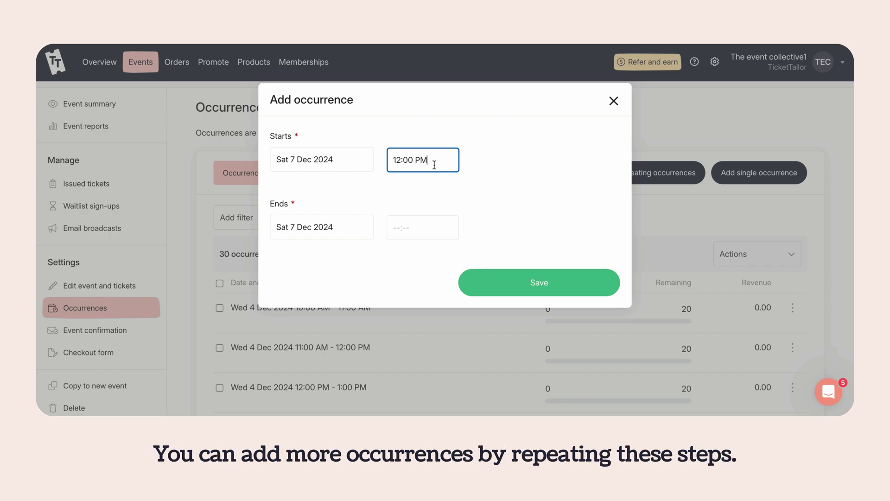
{"action": "left_click", "coordinate": [407, 220]}
{"action": "type", "text": "13"}
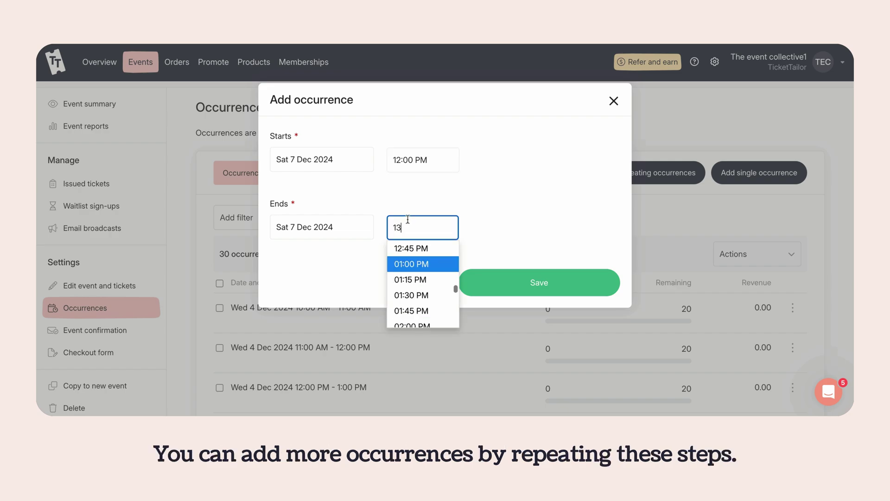
{"action": "key", "text": "Return"}
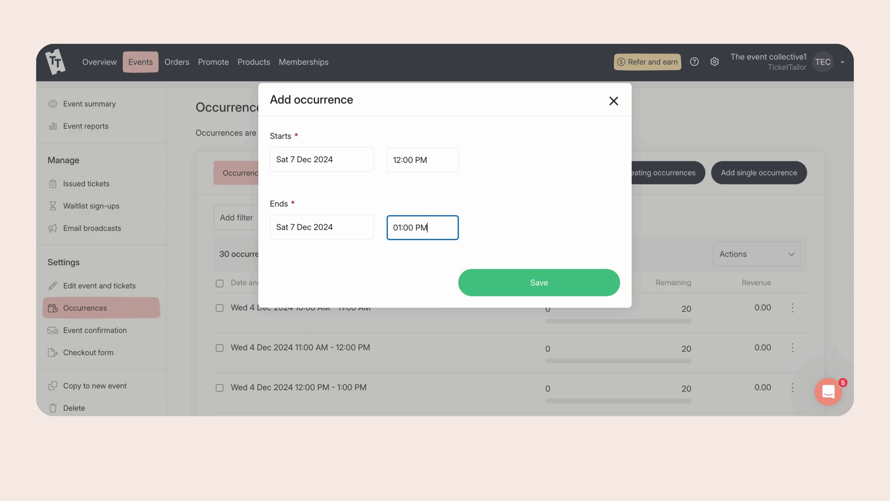
{"action": "left_click", "coordinate": [490, 283]}
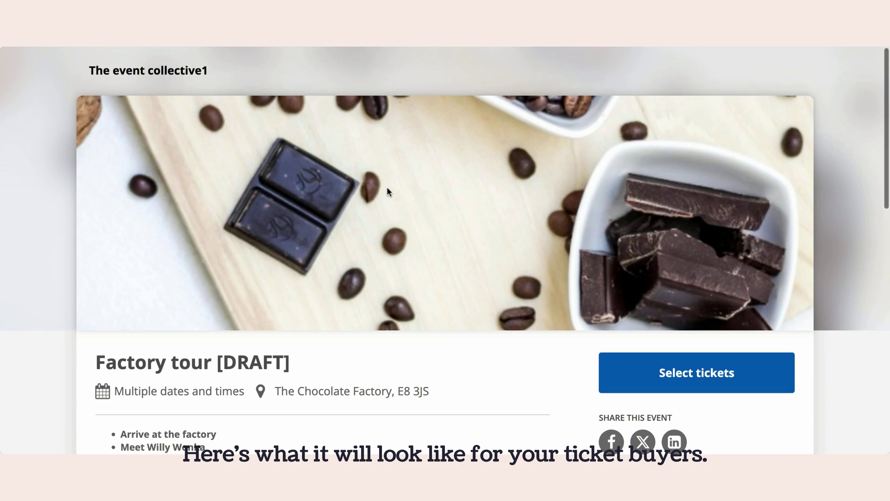
Scroll the Factory tour preview's description and bring up the ticket date calendar via Select tickets
{"action": "scroll", "coordinate": [387, 188], "scroll_direction": "down", "scroll_amount": 2}
{"action": "scroll", "coordinate": [389, 191], "scroll_direction": "down", "scroll_amount": 5}
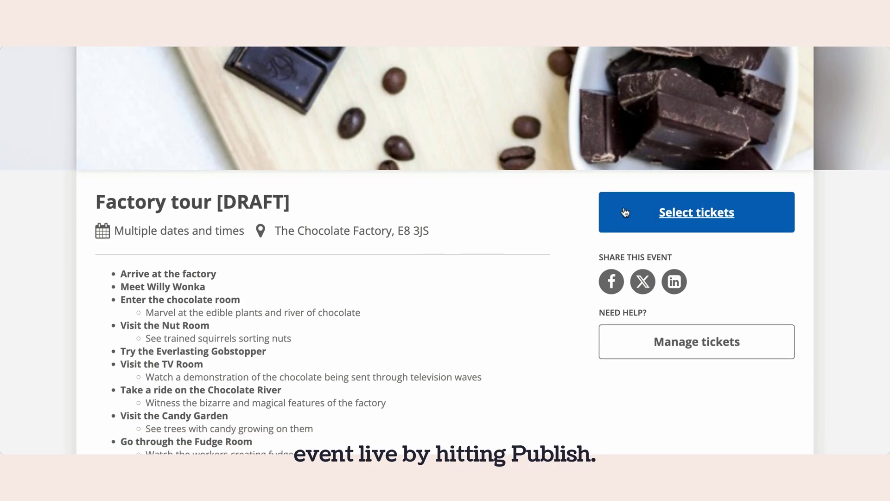
{"action": "left_click", "coordinate": [624, 211]}
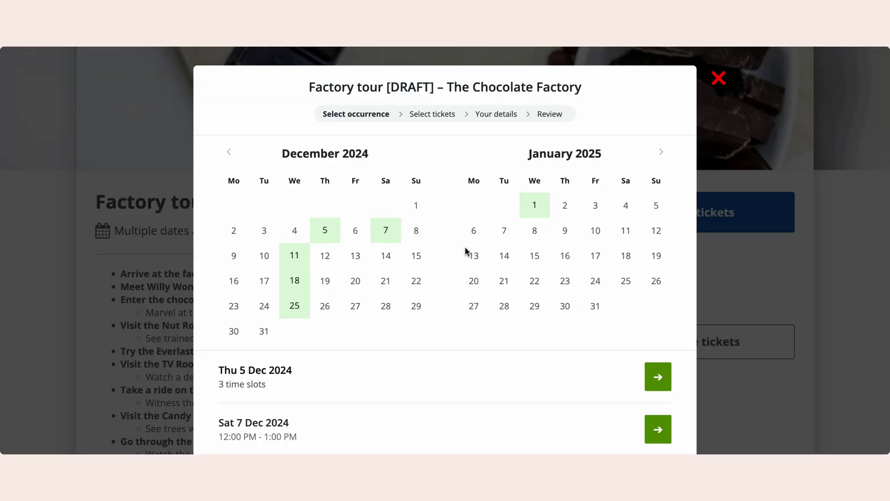
Pick Thu 5 Dec 2024 and its 2:00 PM – 3:00 PM slot to reach the General Admission and Lucky winners tickets
{"action": "scroll", "coordinate": [466, 251], "scroll_direction": "down", "scroll_amount": 2}
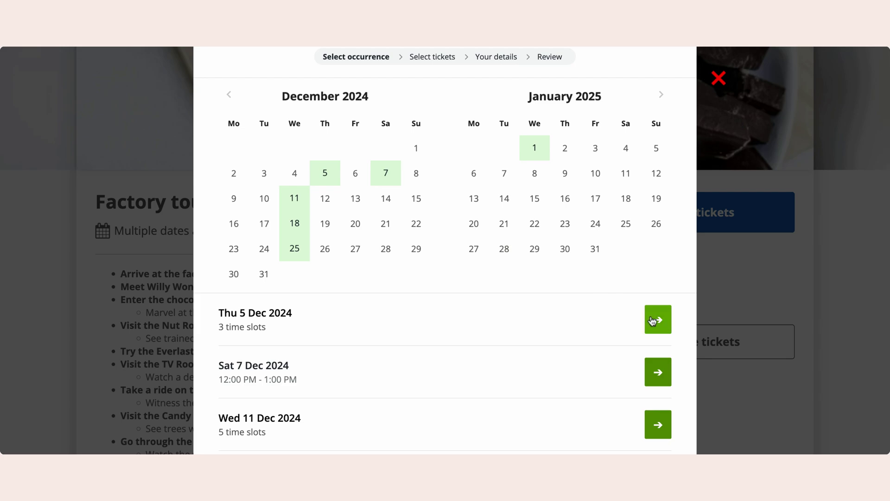
{"action": "left_click", "coordinate": [653, 320]}
{"action": "scroll", "coordinate": [550, 349], "scroll_direction": "down", "scroll_amount": 3}
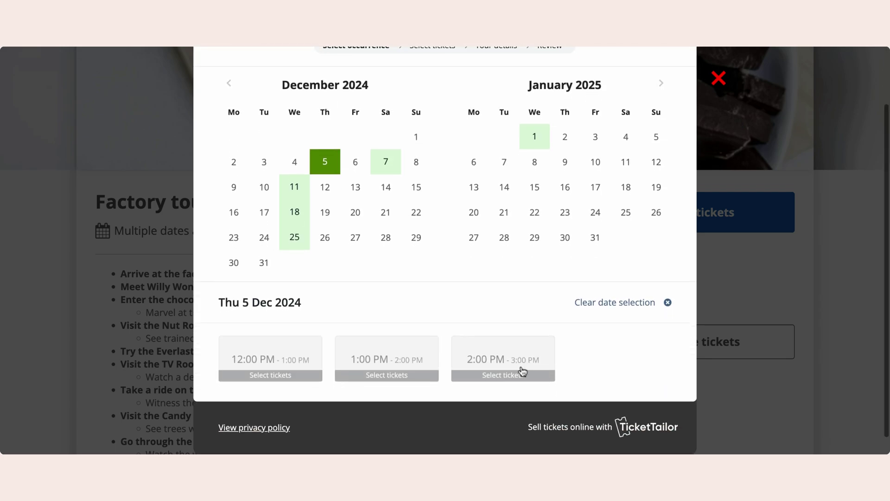
{"action": "left_click", "coordinate": [550, 369]}
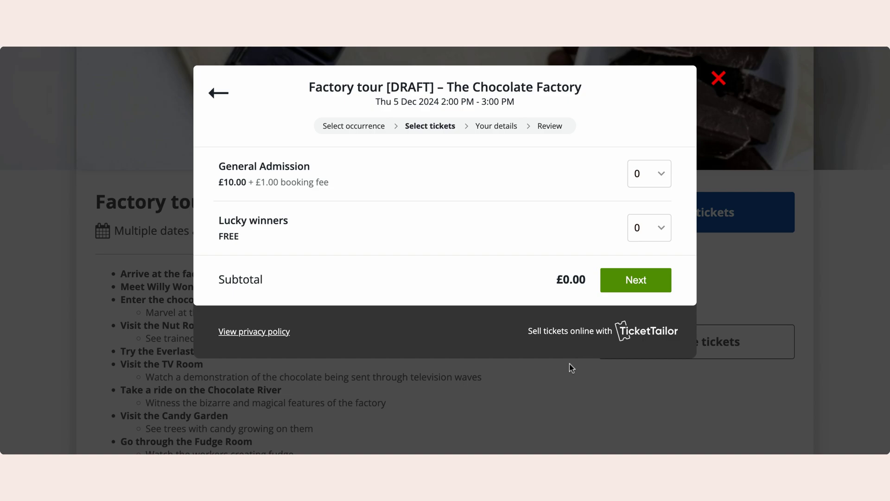